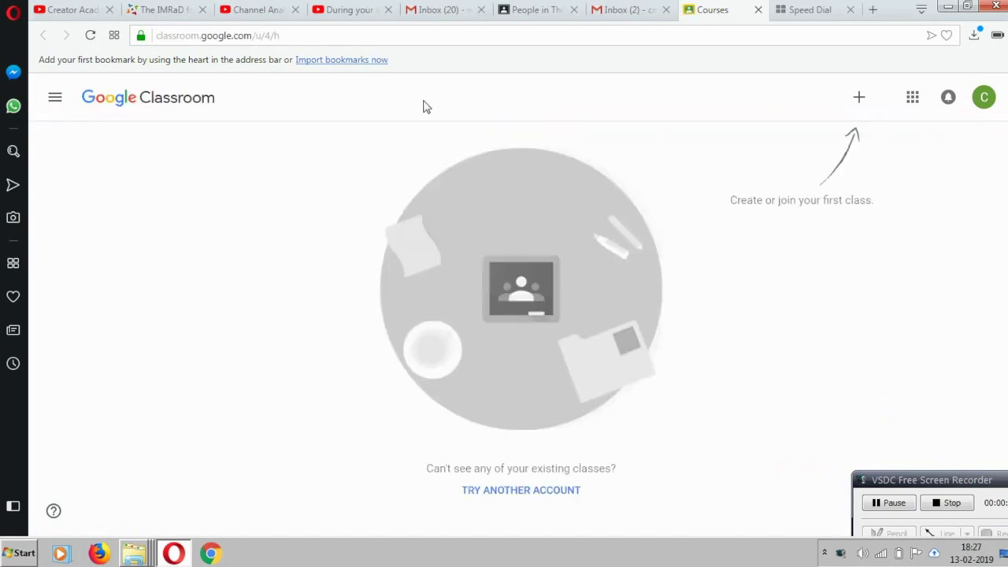
Step: View the class code prompt for joining a class and dismiss it without entering a code
left_click(856, 108)
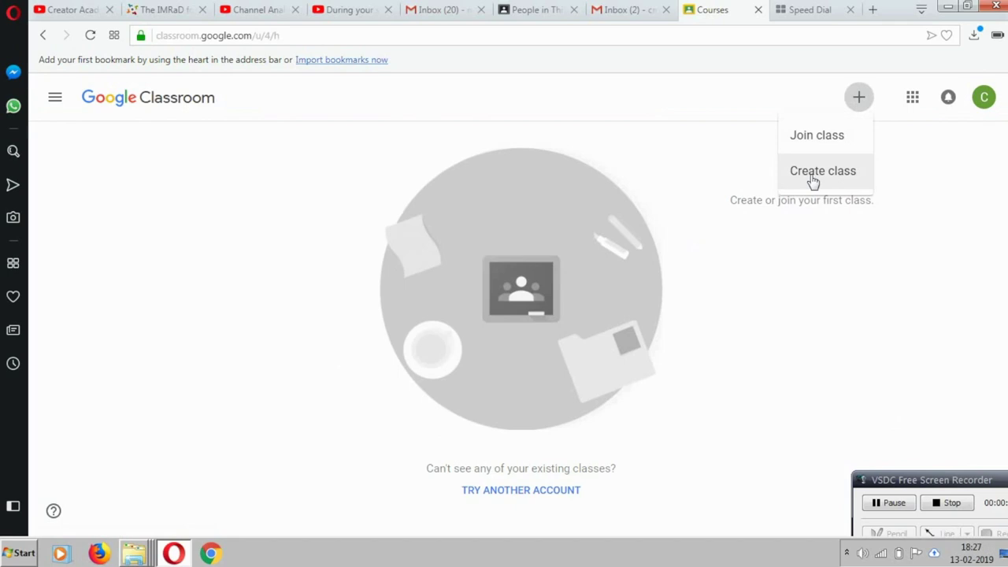
left_click(813, 138)
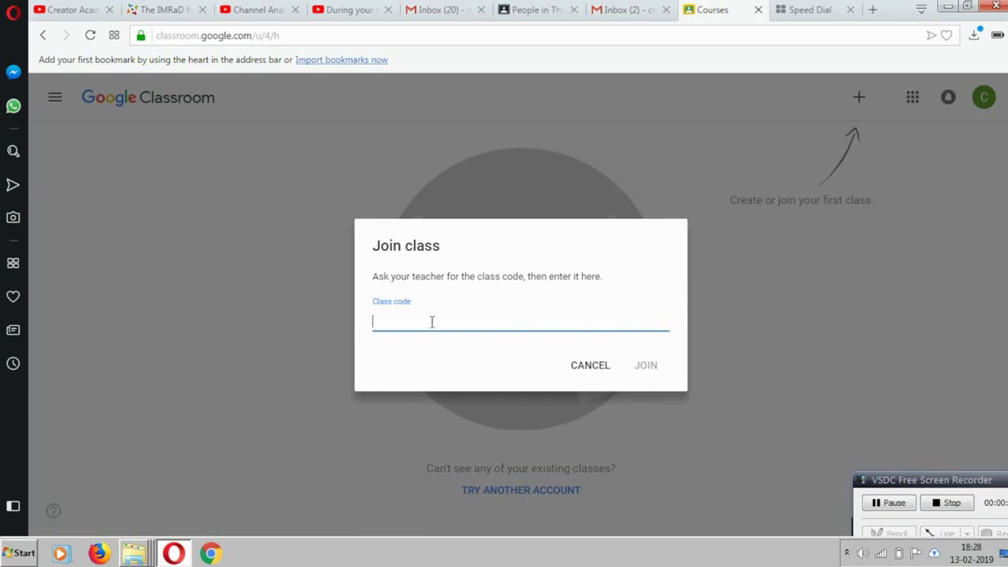
left_click(590, 366)
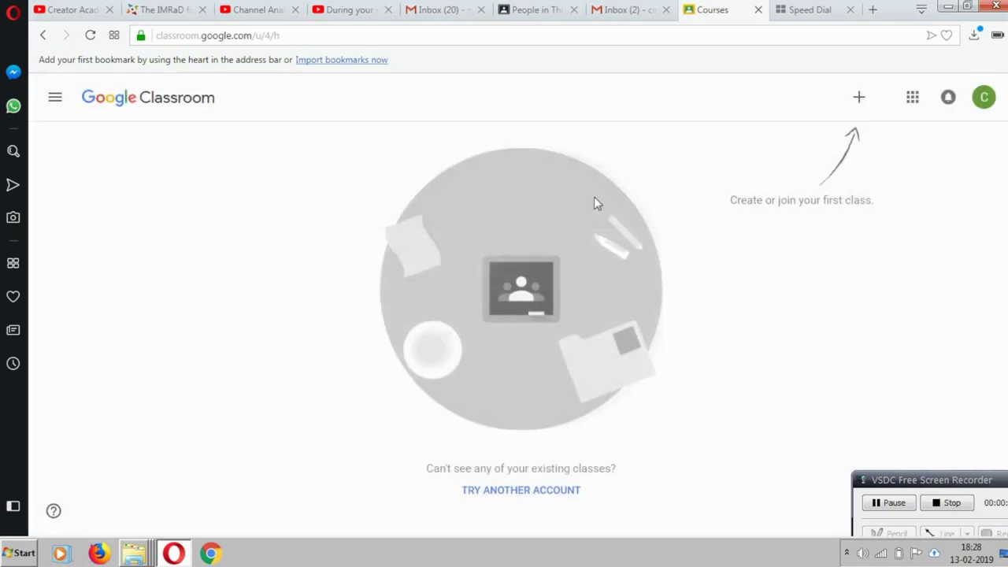
Step: Examine the teachers and students enrolled in the Third year - 2015 Batch DSMC class
left_click(535, 12)
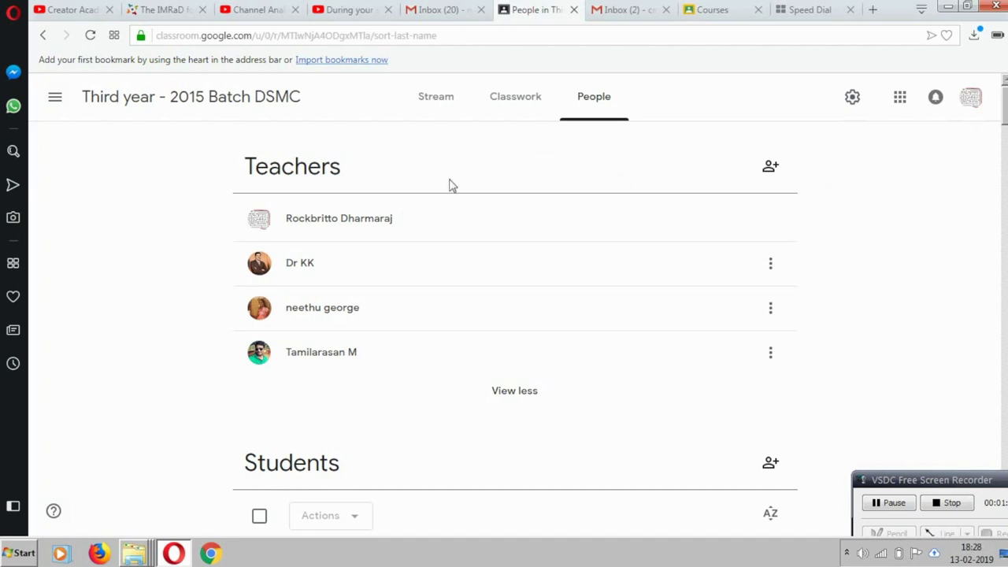
scroll(421, 254, "down", 1)
scroll(420, 254, "down", 13)
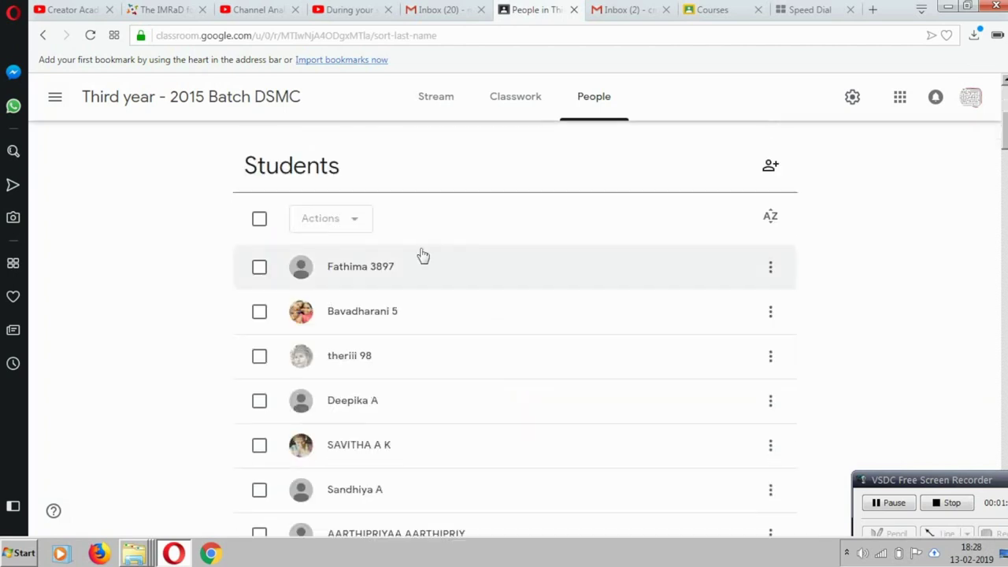
scroll(422, 254, "down", 16)
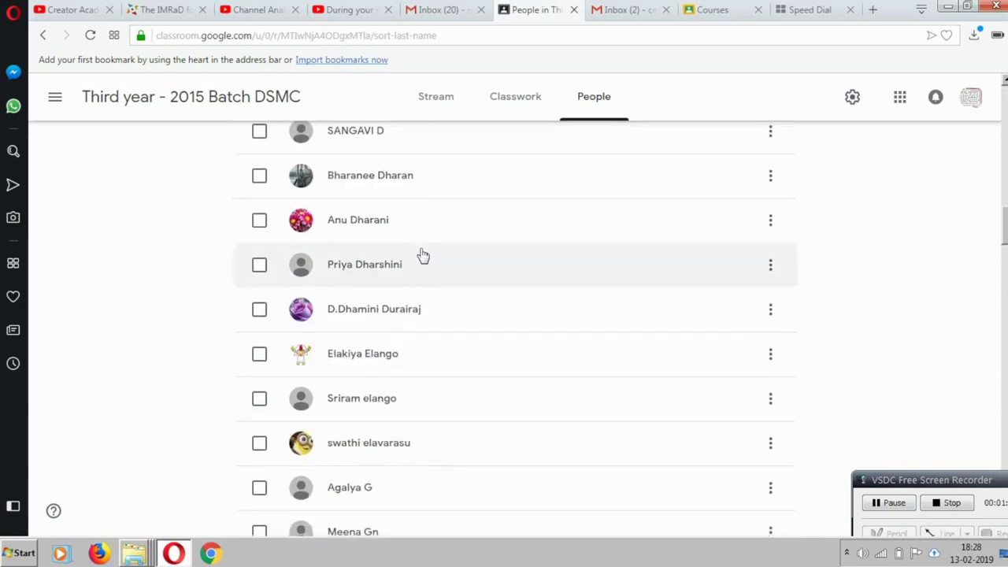
scroll(423, 254, "up", 16)
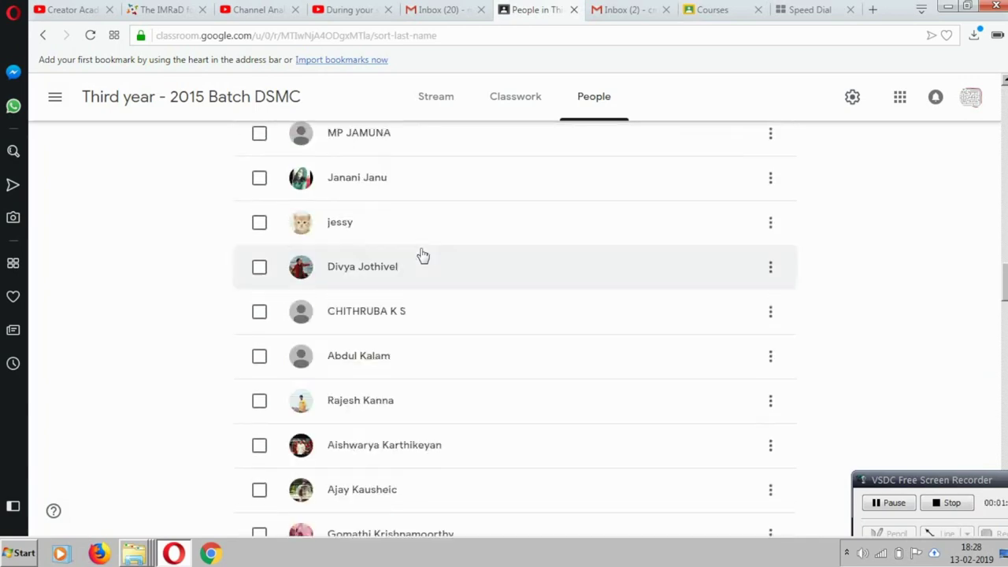
scroll(423, 254, "up", 6)
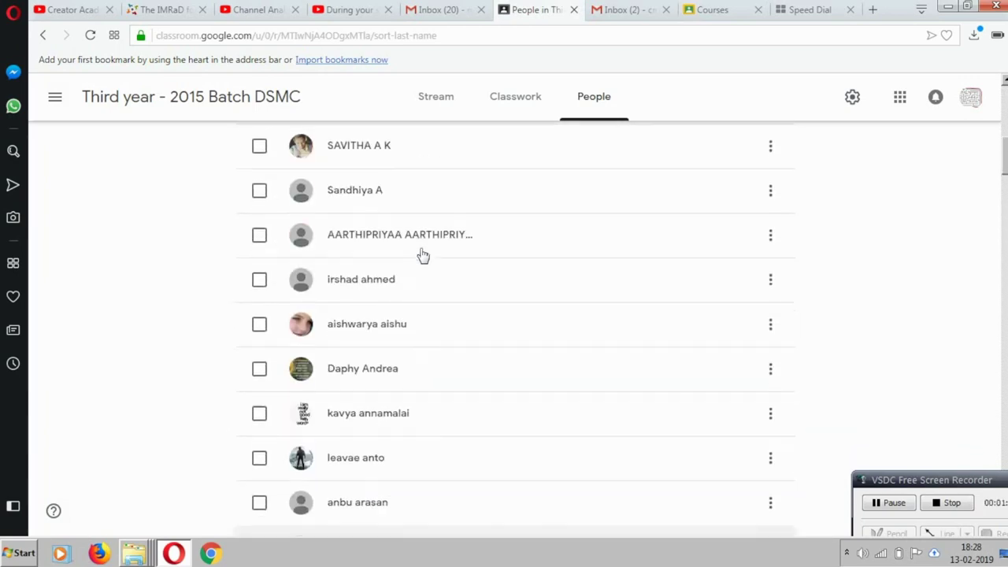
scroll(264, 213, "up", 5)
scroll(263, 212, "down", 4)
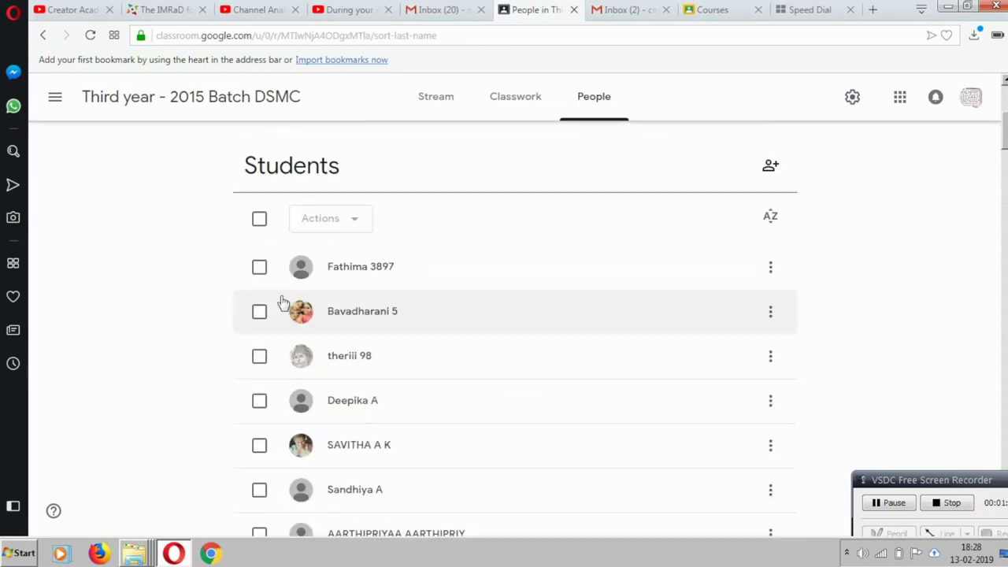
Step: Check the bulk actions offered for the first student in the list, and replace that selection with all students
left_click(259, 267)
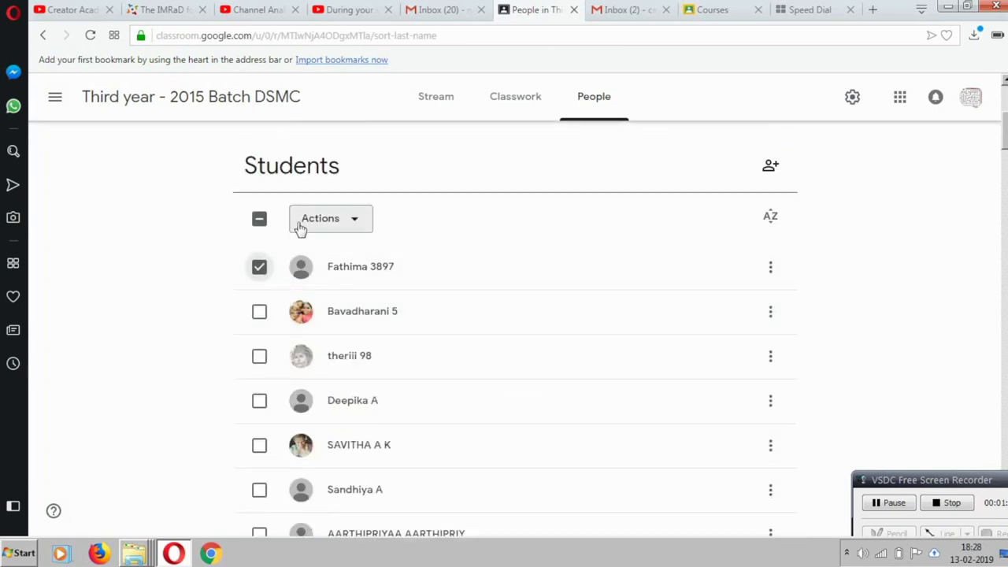
left_click(350, 223)
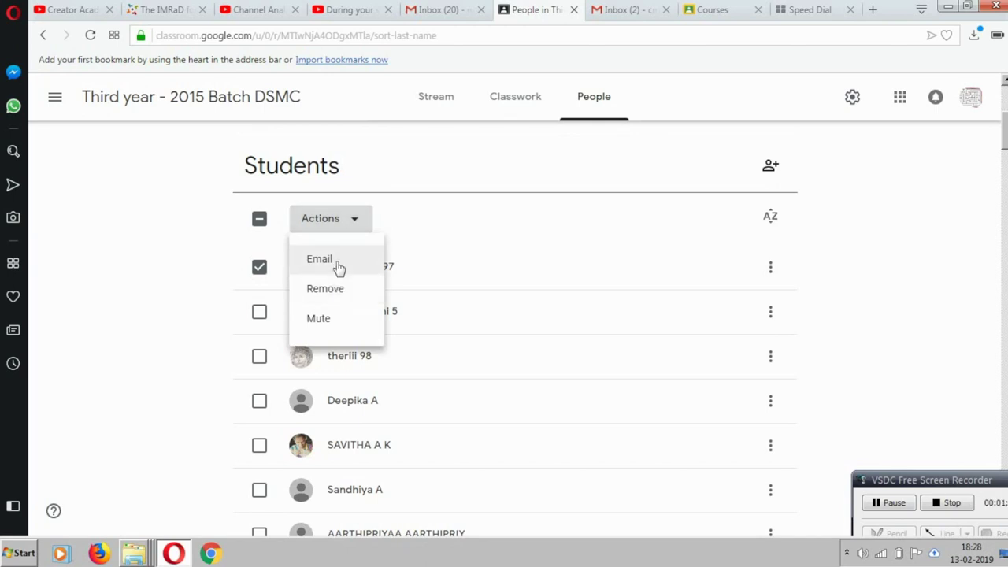
left_click(259, 232)
left_click(270, 225)
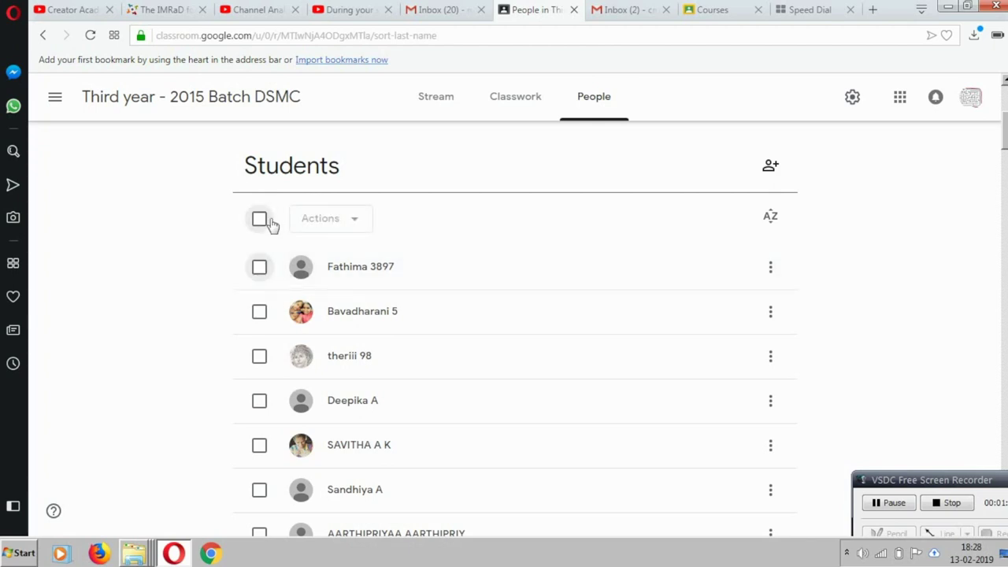
left_click(266, 224)
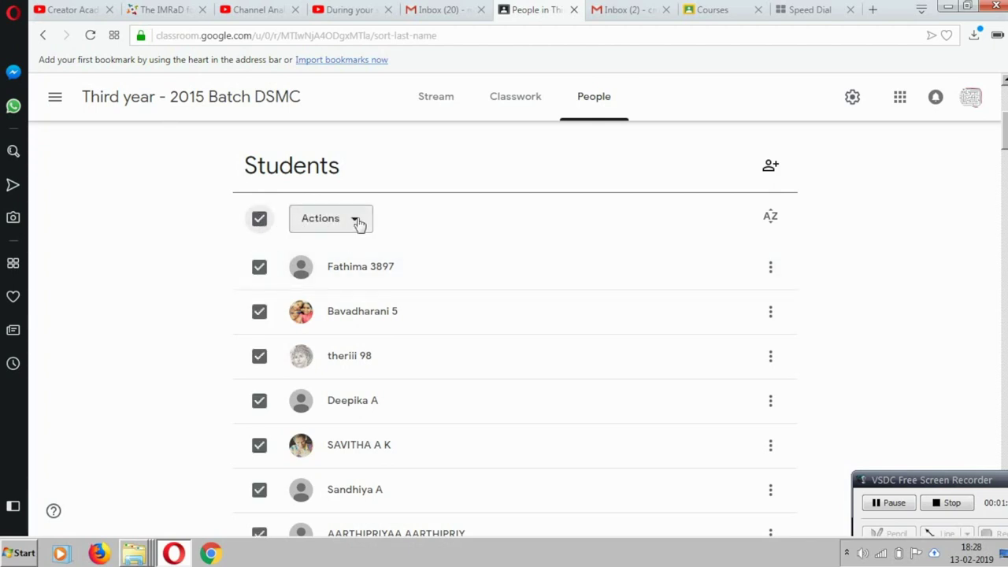
Step: View the kinds of classwork that can be created for the class without choosing one
left_click(524, 103)
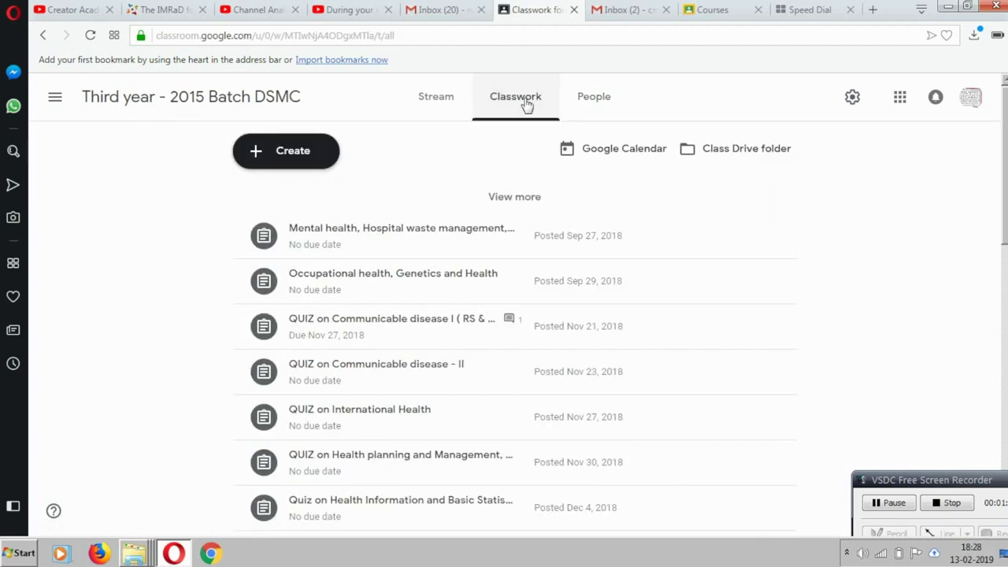
left_click(314, 168)
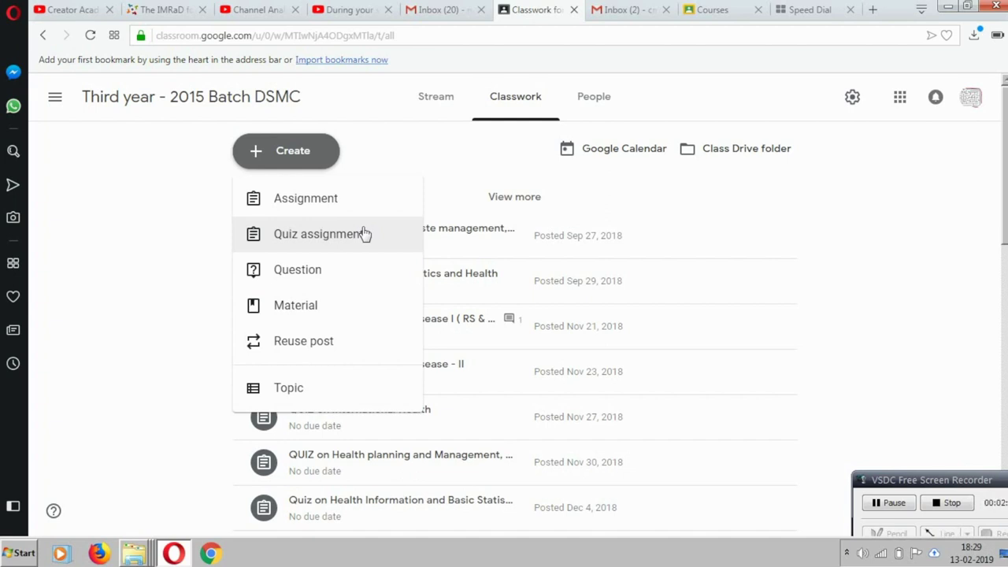
left_click(375, 152)
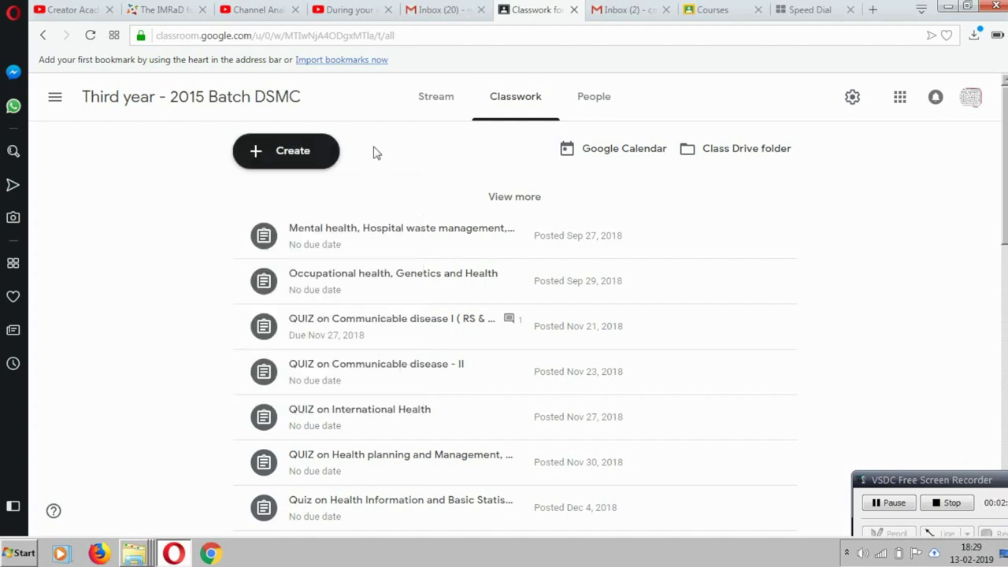
Step: Display the enlarged class code from the class stream and close it
left_click(437, 104)
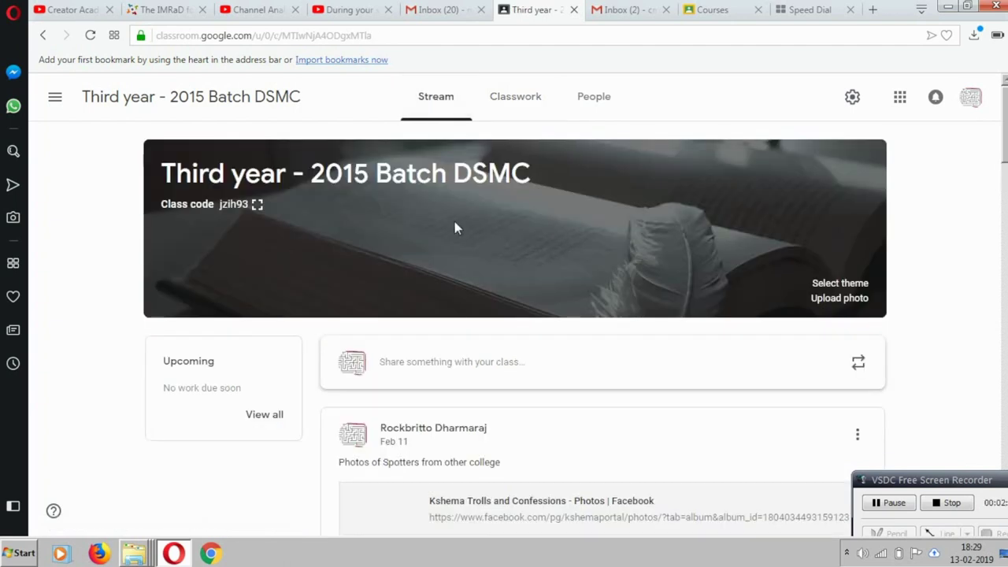
left_click(260, 204)
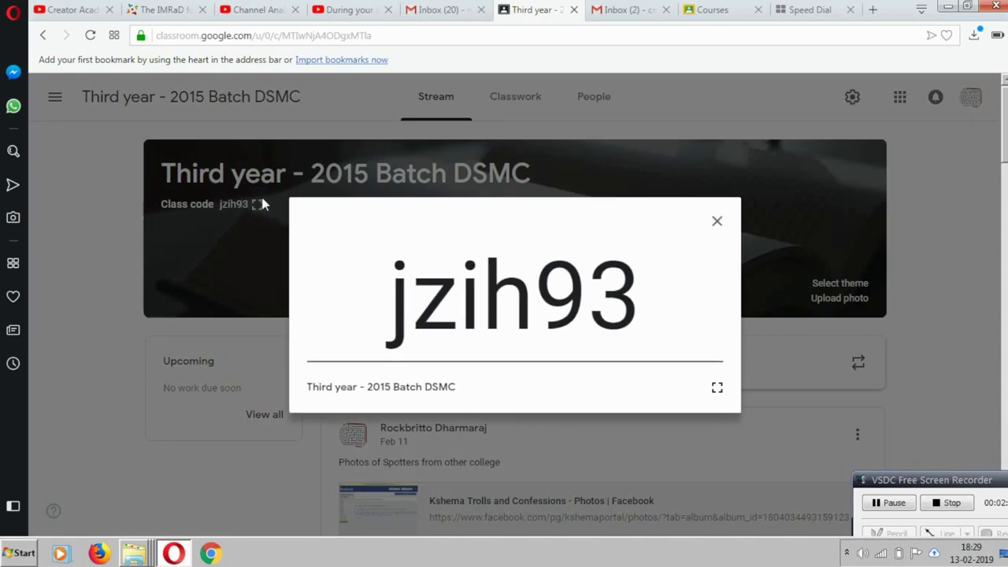
left_click(715, 224)
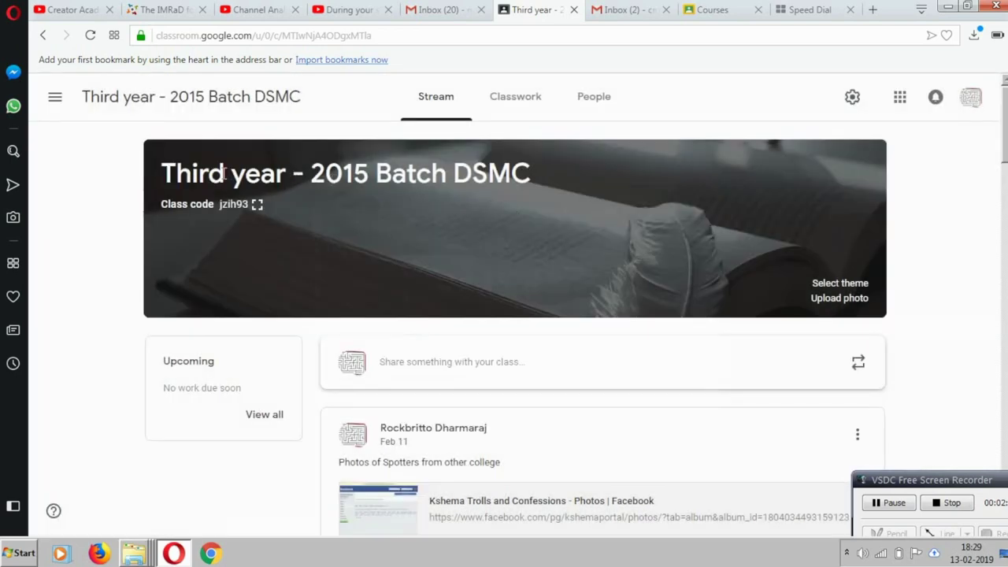
Step: Look through the posts and attachments shared in the class stream
scroll(407, 277, "down", 2)
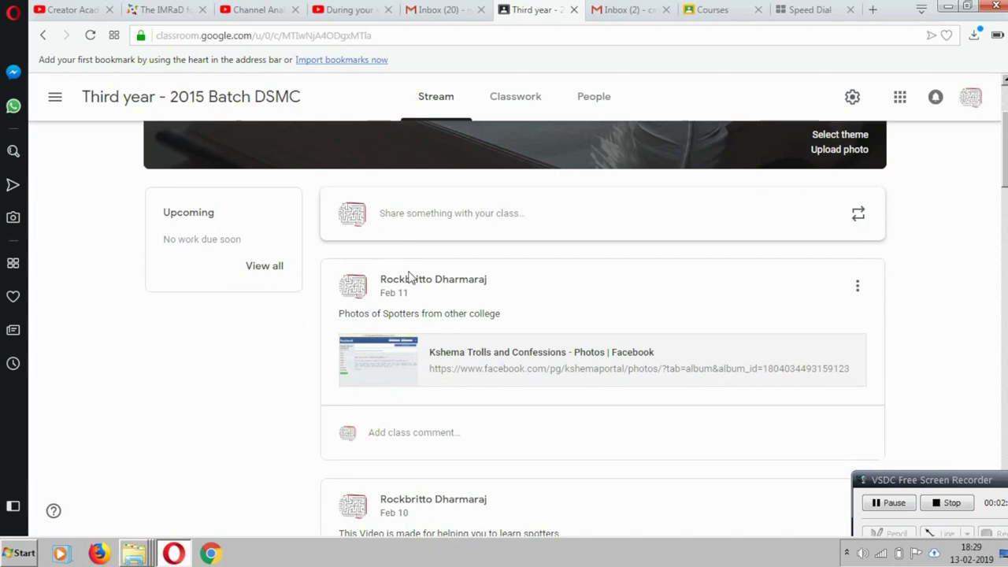
scroll(404, 273, "down", 3)
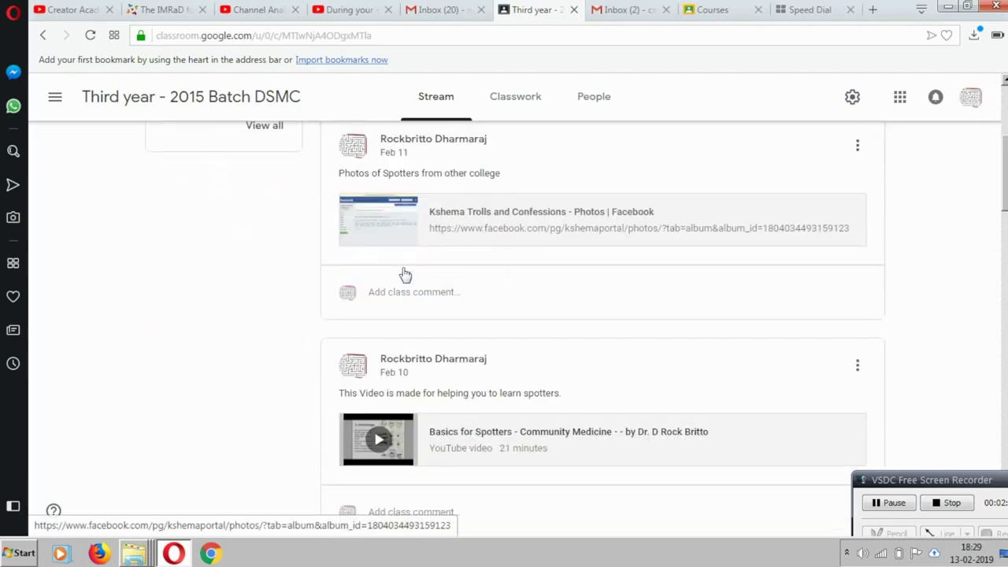
scroll(404, 273, "down", 2)
scroll(403, 271, "down", 5)
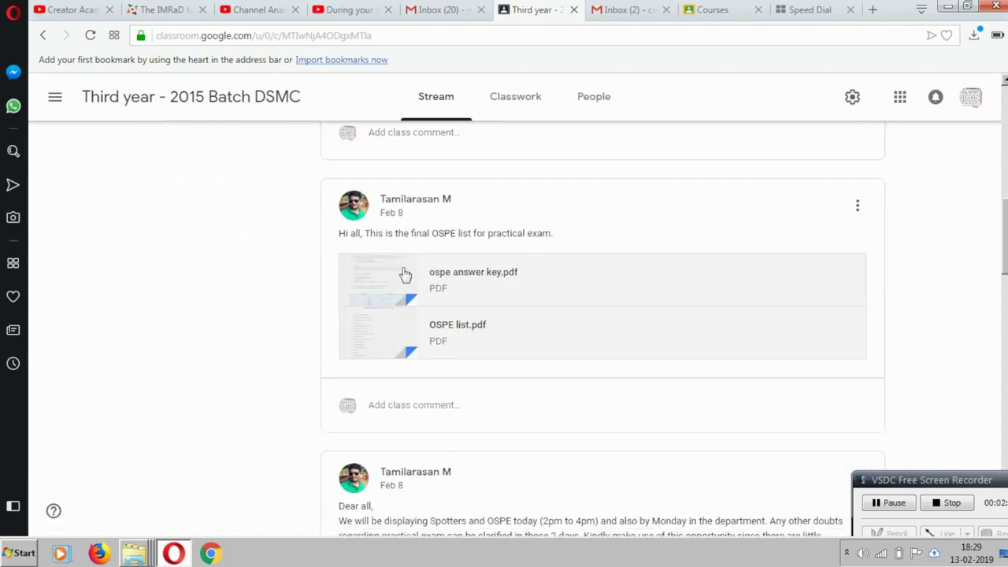
scroll(401, 266, "up", 4)
scroll(402, 268, "up", 8)
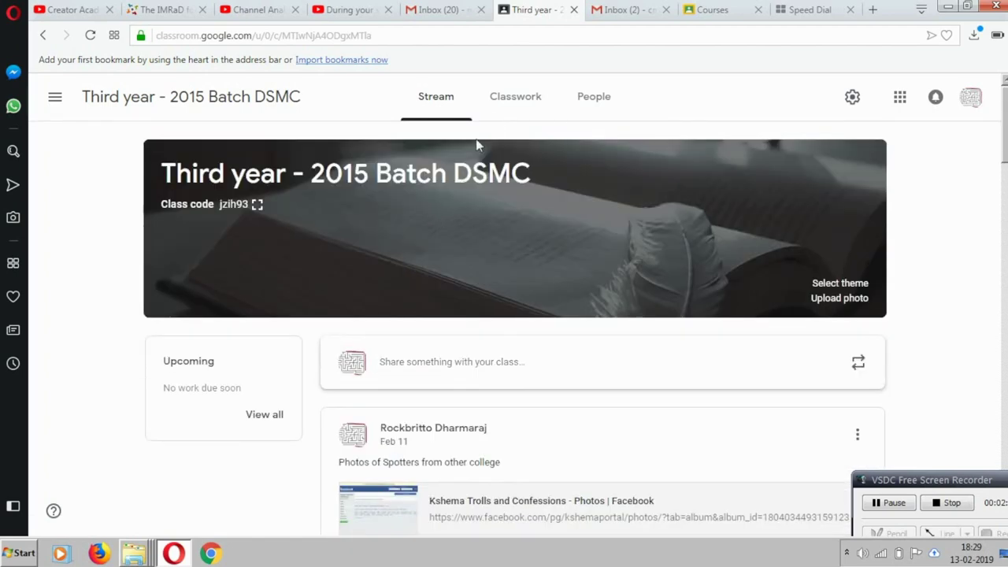
Step: Expand the Mental health, Hospital waste management, Disaster management assignment in the classwork and open its attached form
left_click(505, 109)
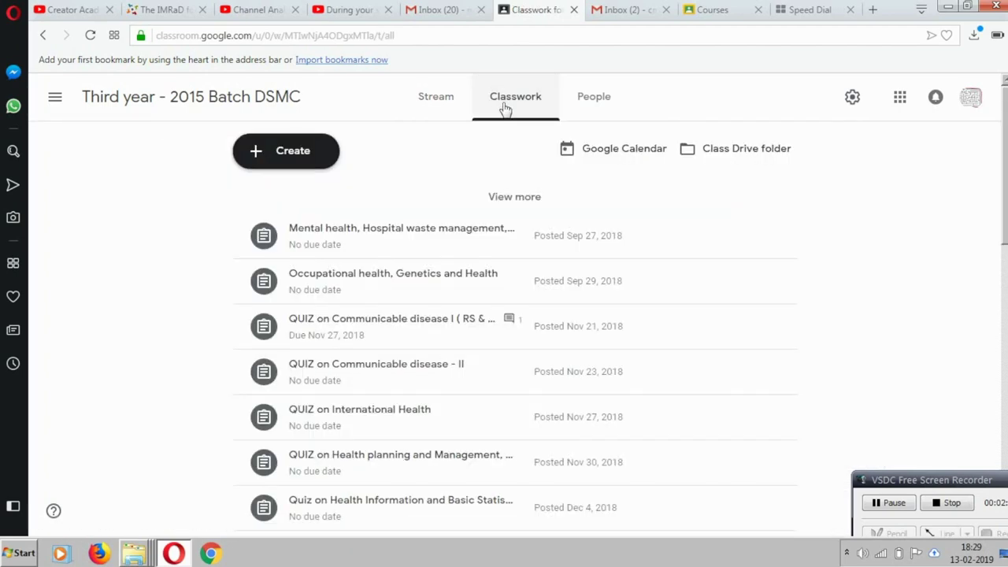
left_click(386, 236)
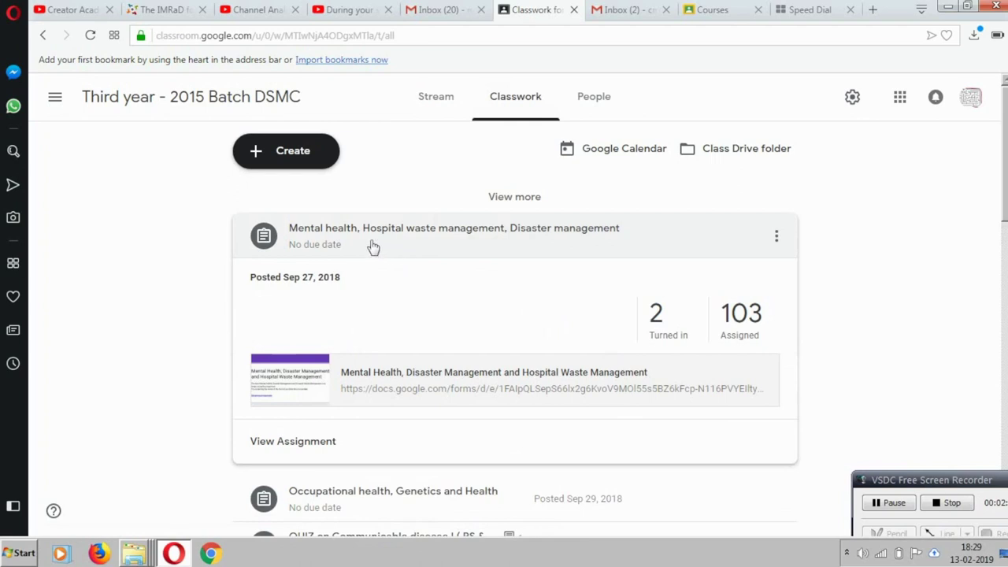
left_click(437, 381)
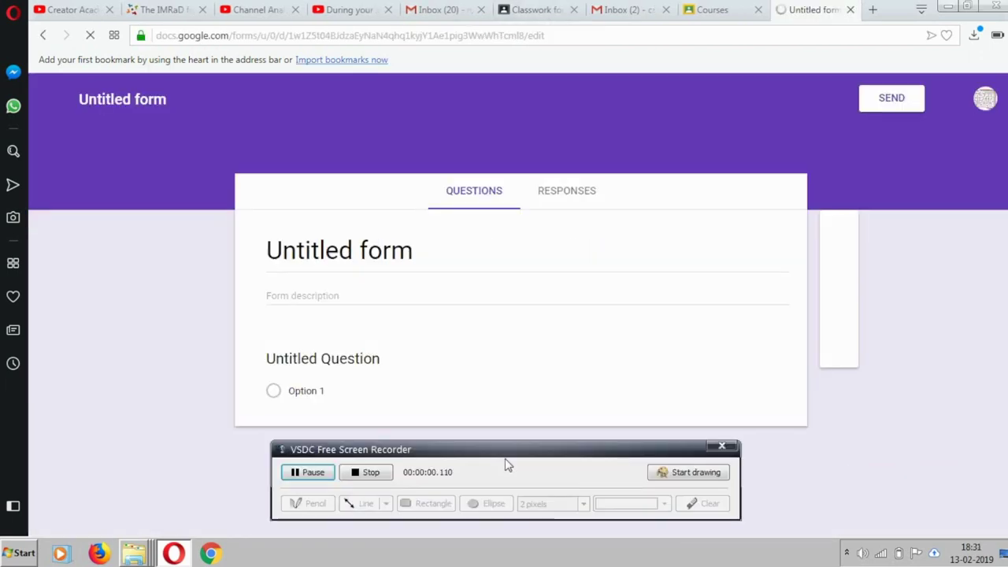
left_click_drag(507, 464, 1007, 469)
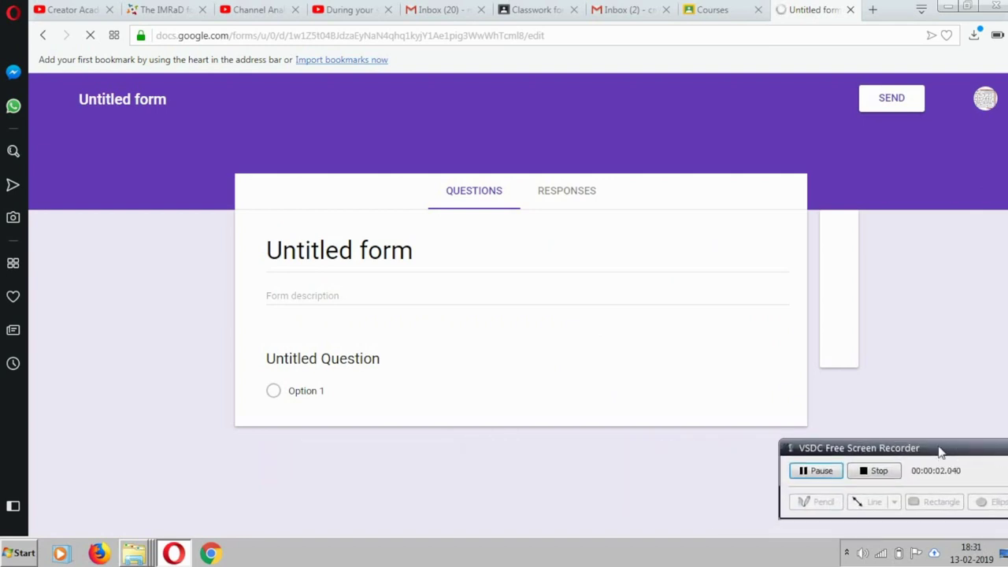
left_click_drag(922, 442, 975, 459)
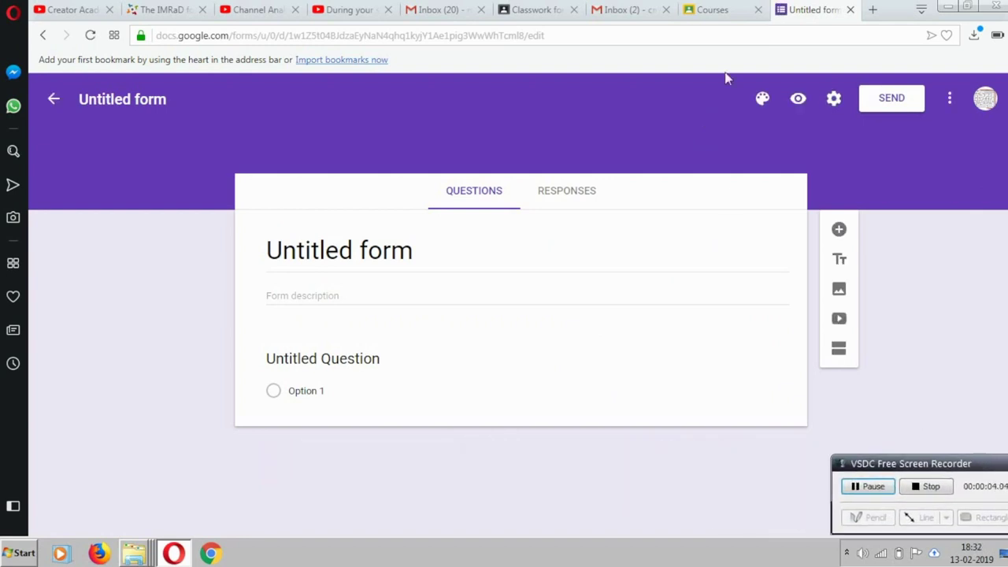
left_click(726, 10)
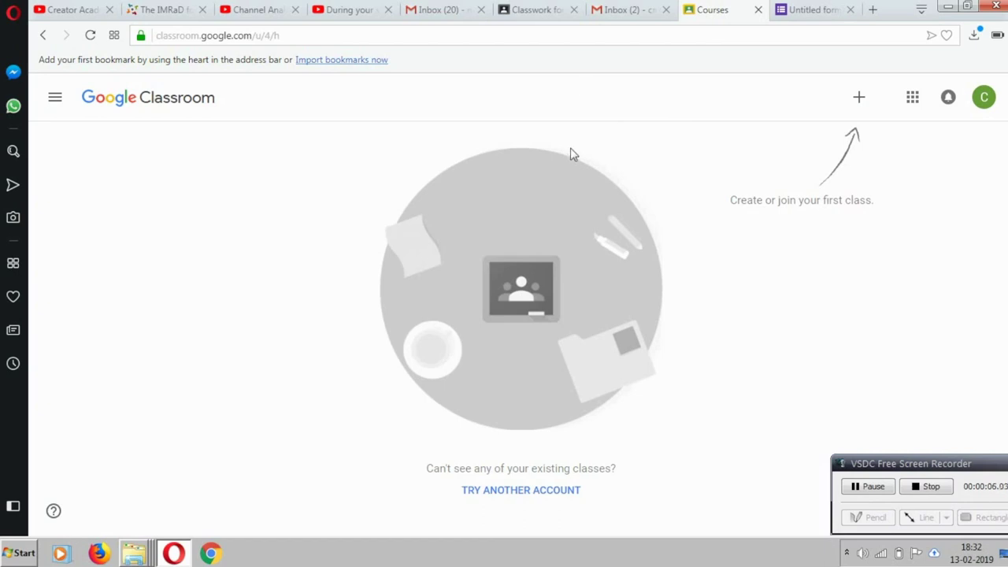
Step: Start a new assignment for all students of Third year - 2015 Batch DSMC with the title "homework"
left_click(508, 11)
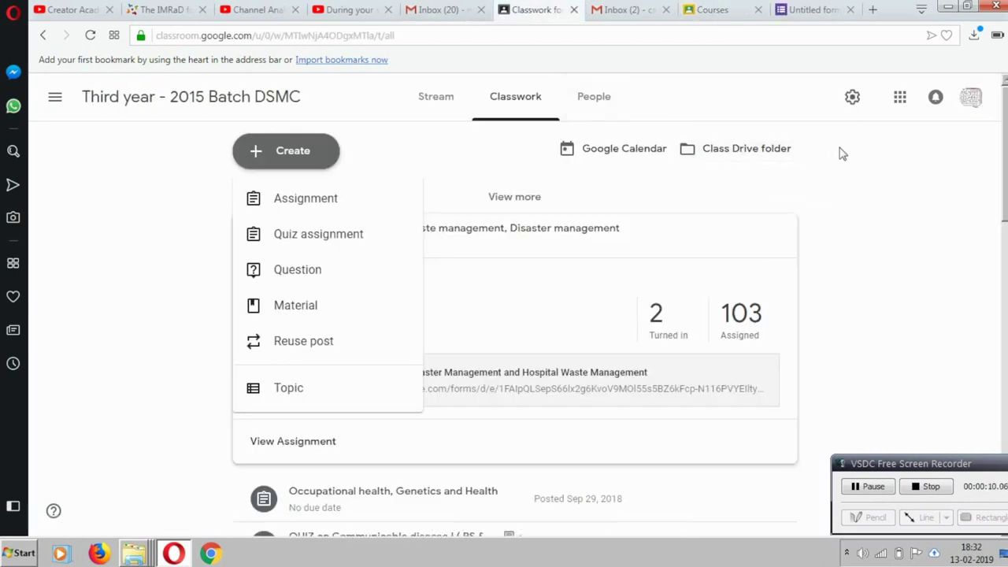
left_click(340, 202)
left_click(322, 246)
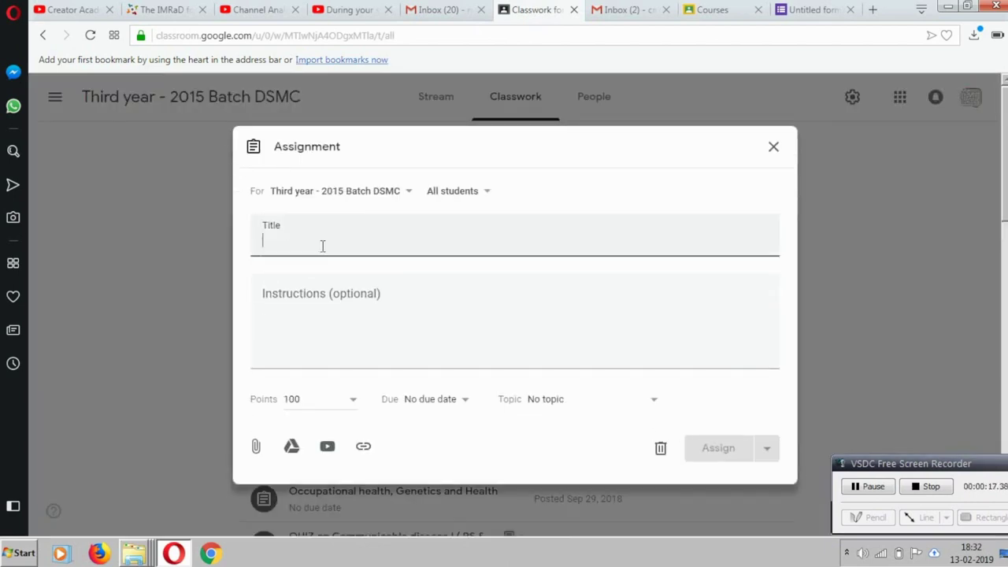
type("homework")
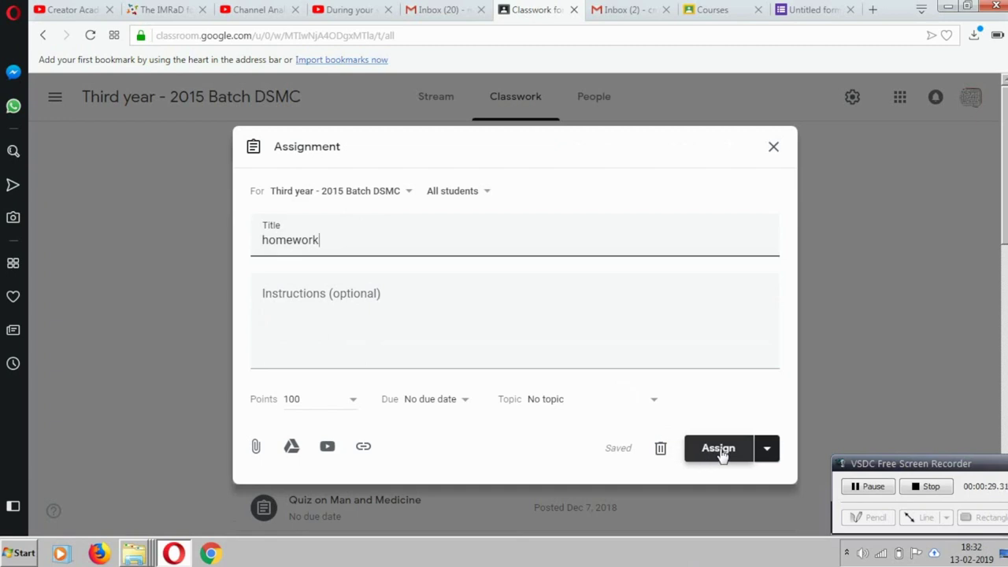
Step: Check the Assign, Schedule and Save draft options of the homework assignment and leave it without assigning
left_click(764, 451)
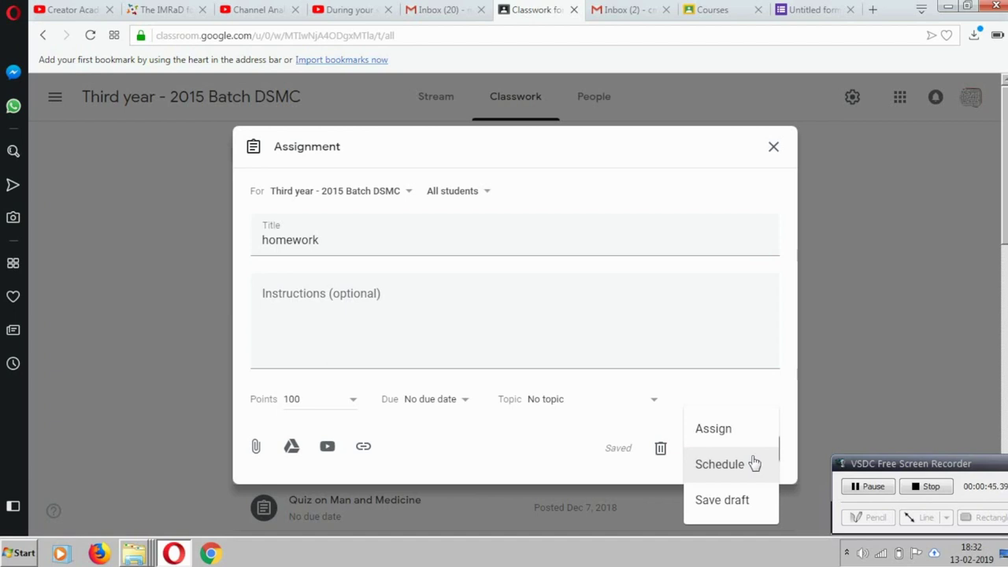
left_click(776, 152)
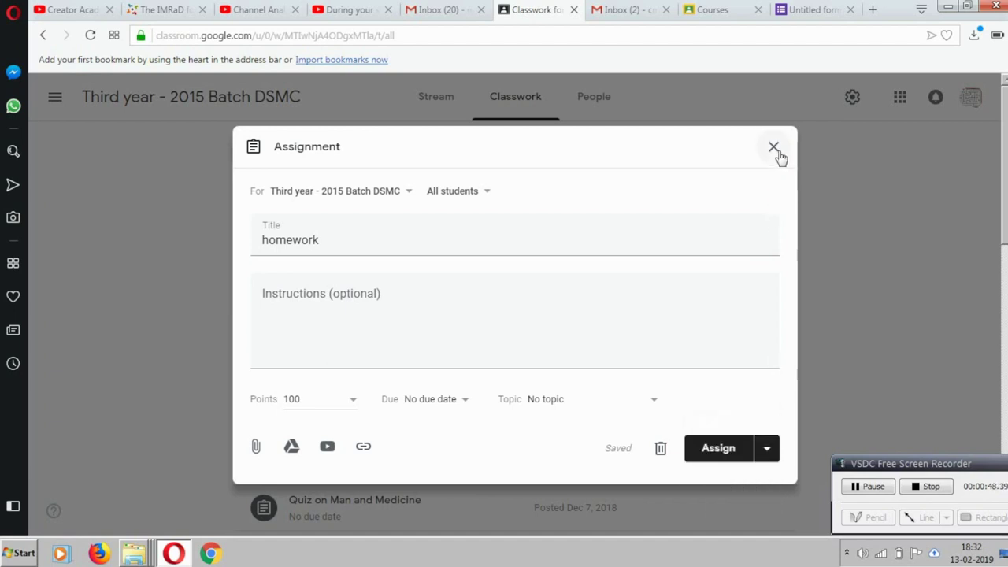
left_click(814, 9)
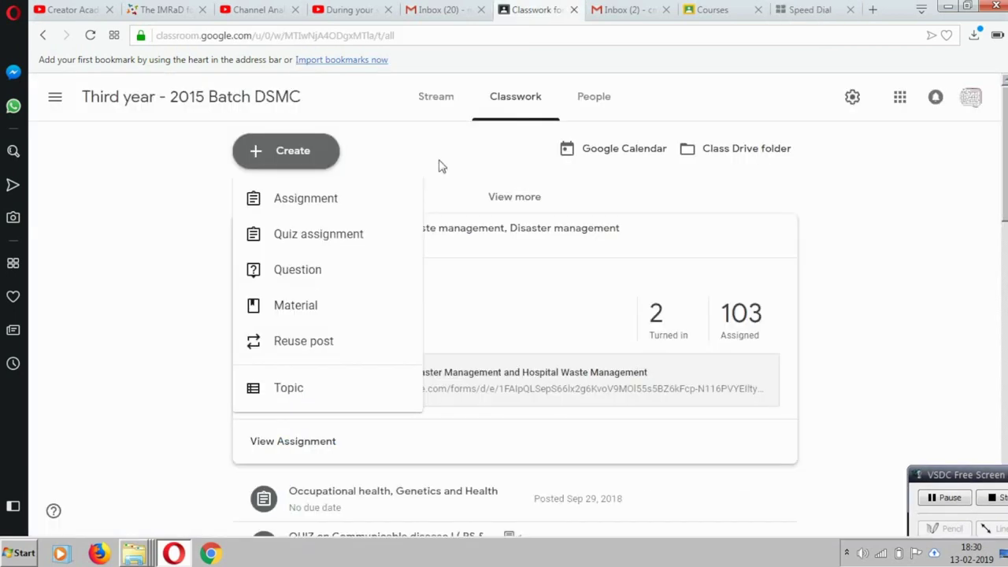
Step: Search the web for "forms", go to Google Forms from its official page and start a blank form
left_click(795, 9)
left_click(518, 117)
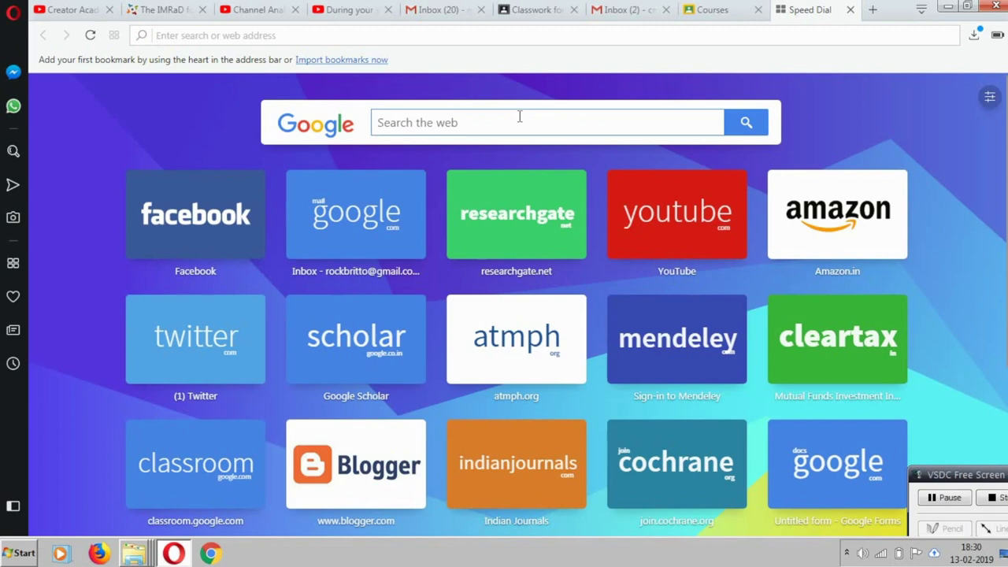
type("forms")
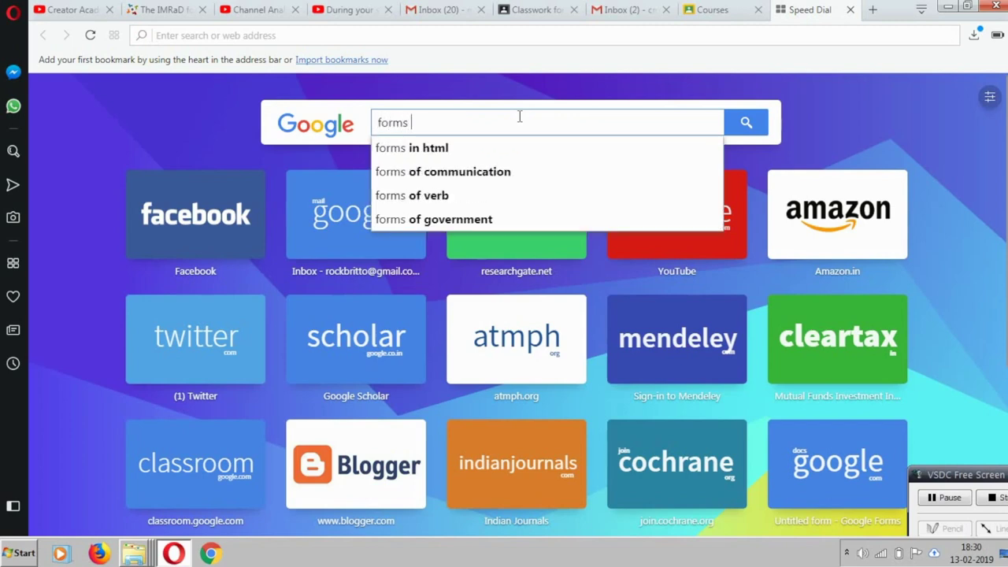
key("Return")
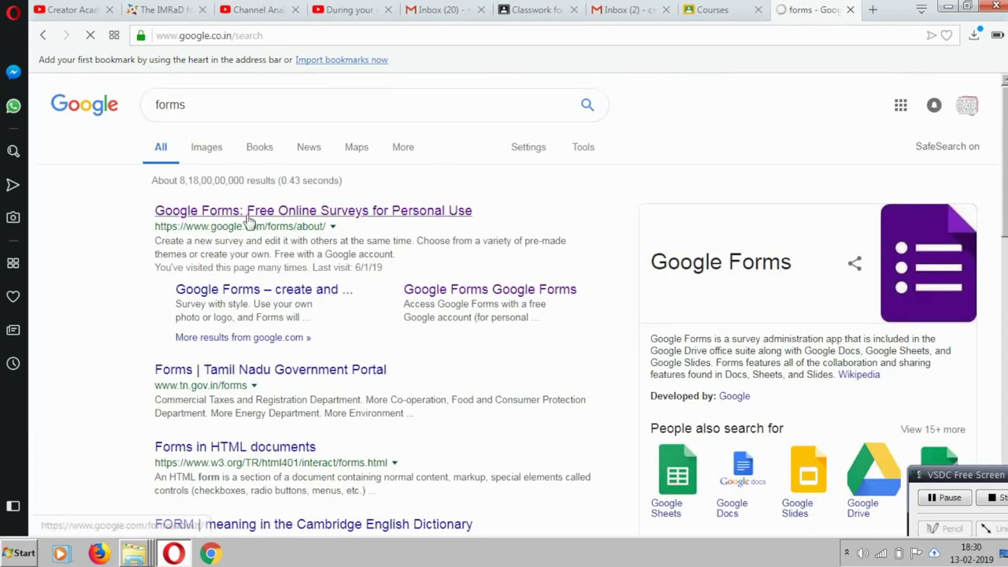
left_click(373, 214)
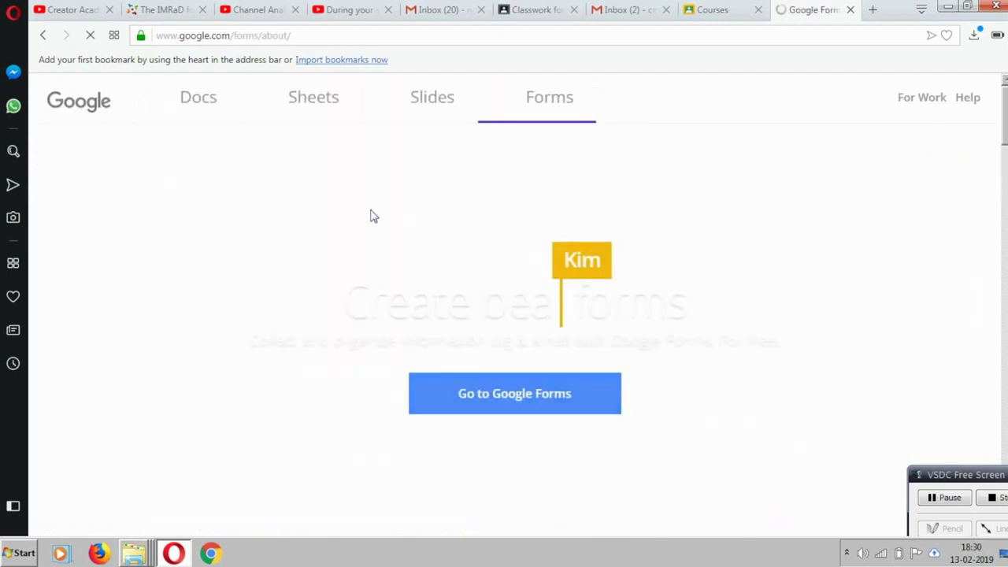
left_click(509, 405)
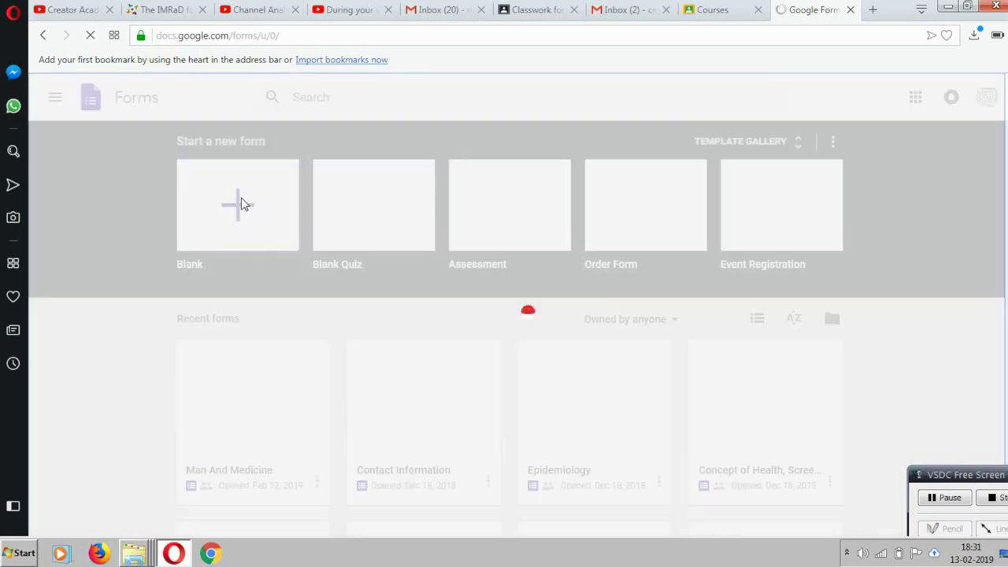
left_click(241, 205)
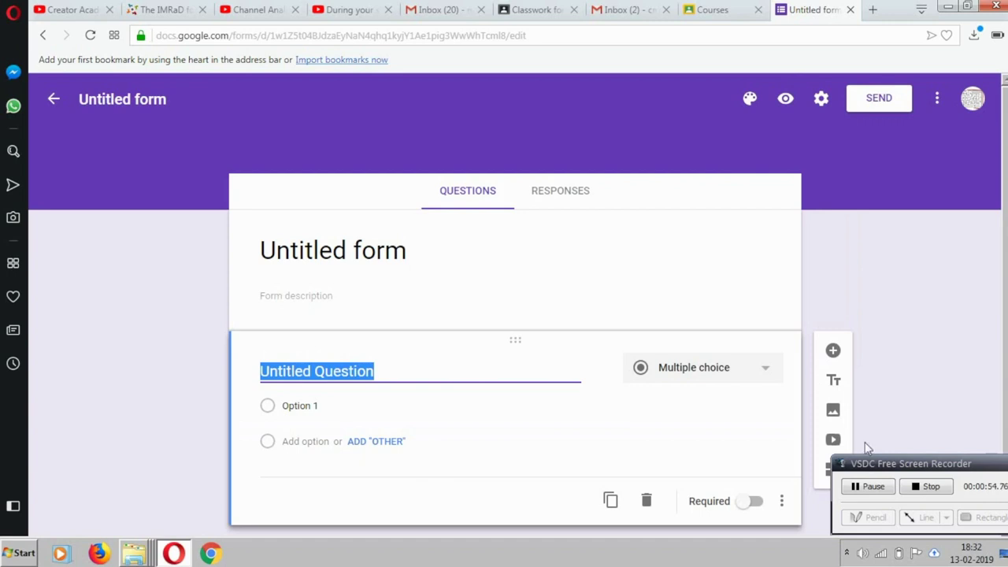
Step: Look through the answer types available for the untitled question and leave the Multiple choice type selected
left_click(897, 470)
left_click_drag(895, 471, 958, 463)
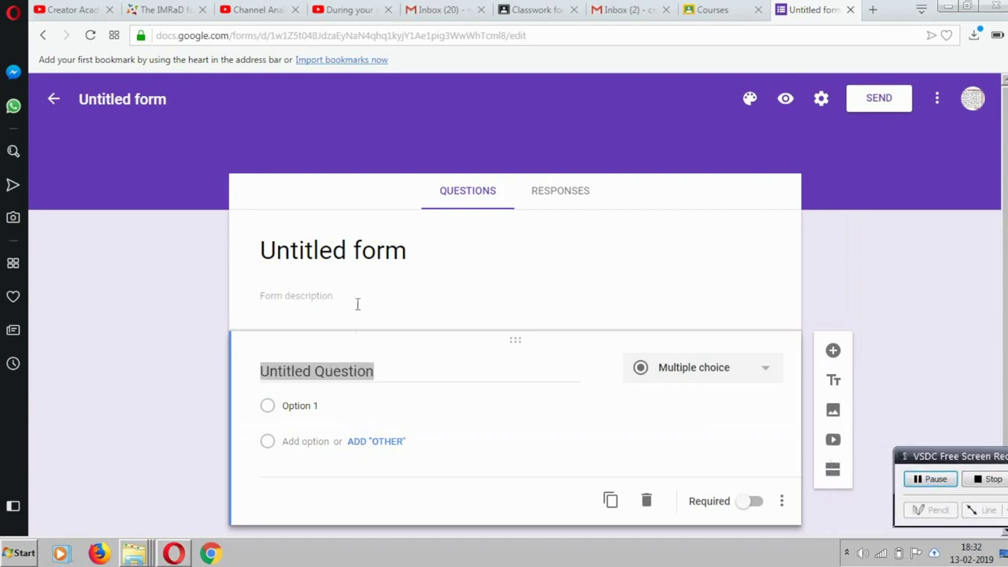
left_click(775, 375)
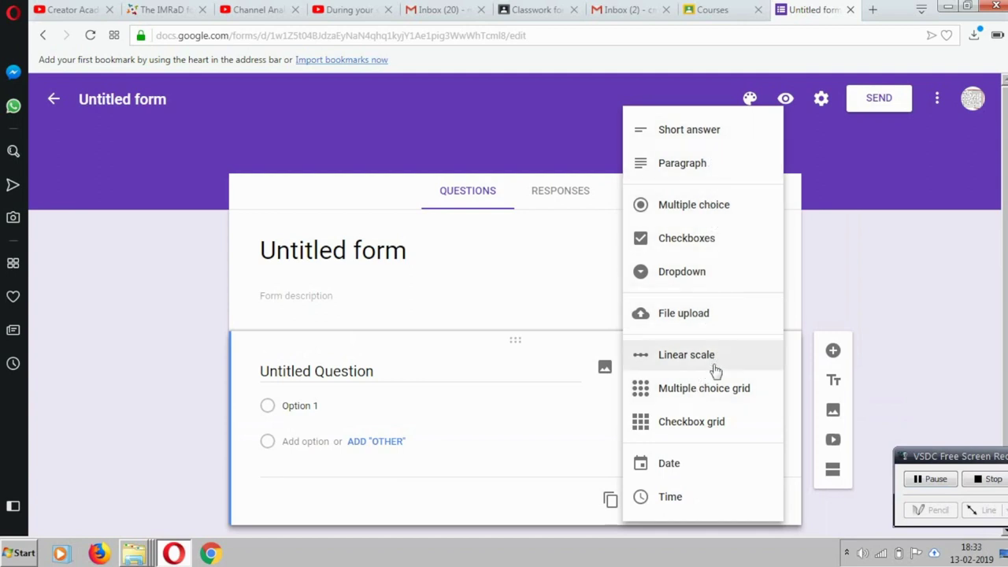
left_click(833, 284)
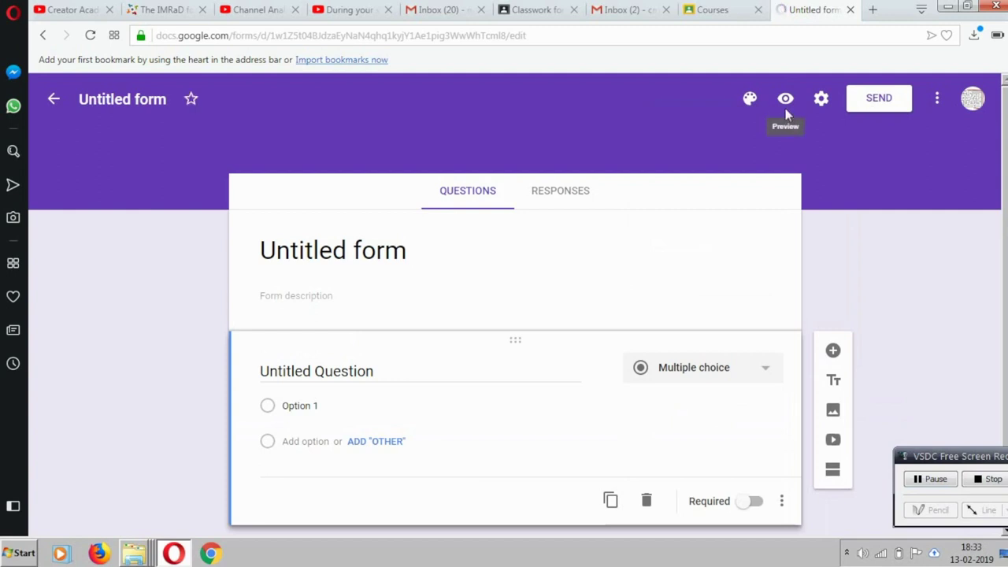
Step: Review the form's General, Presentation and Quizzes settings, try the Make this a quiz option, and leave the settings without saving
left_click(819, 104)
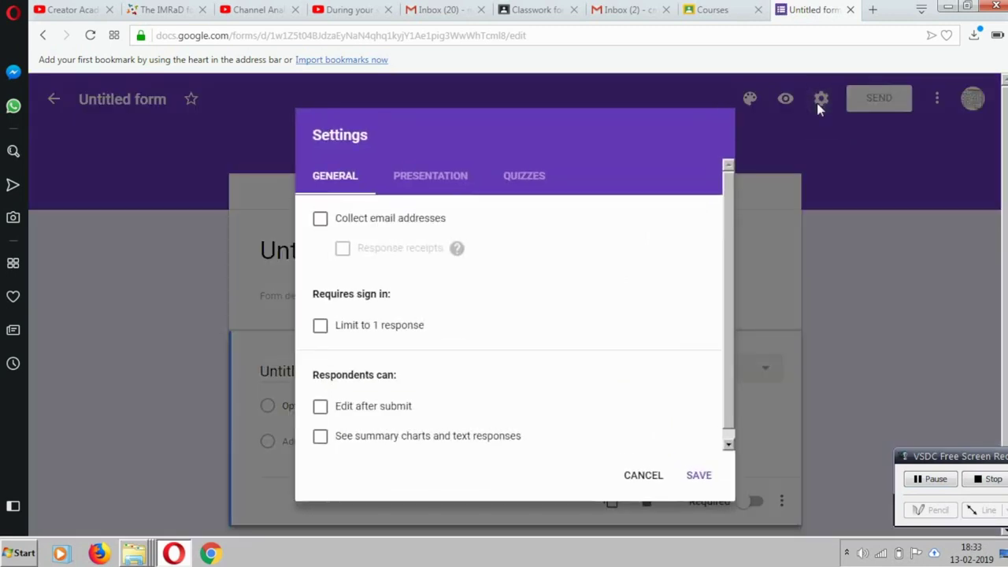
left_click(439, 182)
left_click(540, 181)
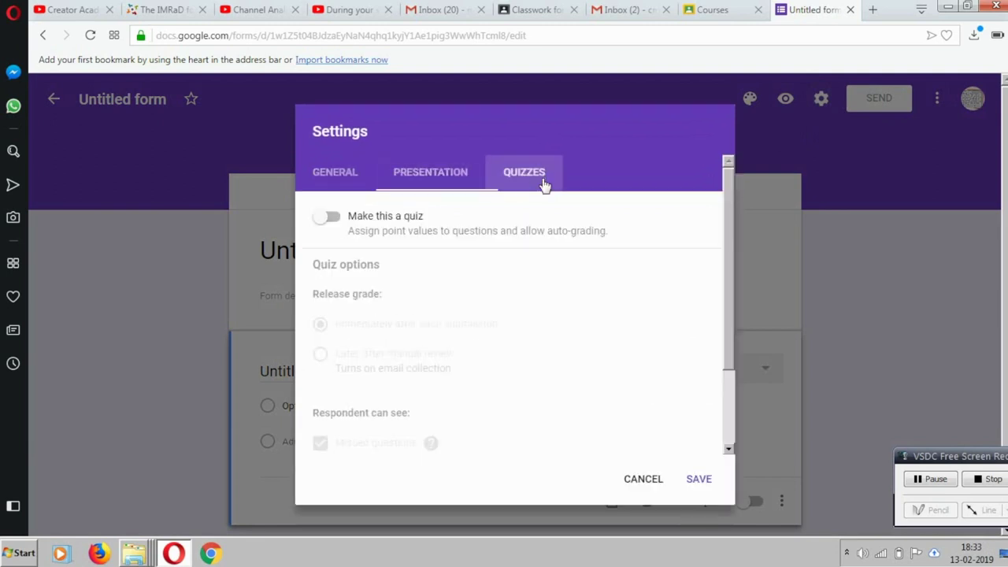
left_click(330, 217)
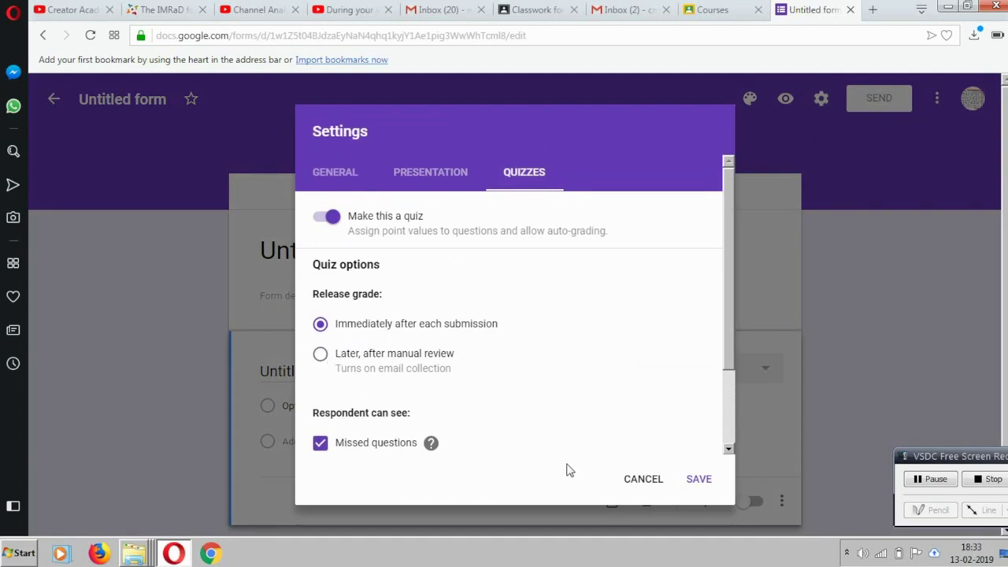
left_click(446, 172)
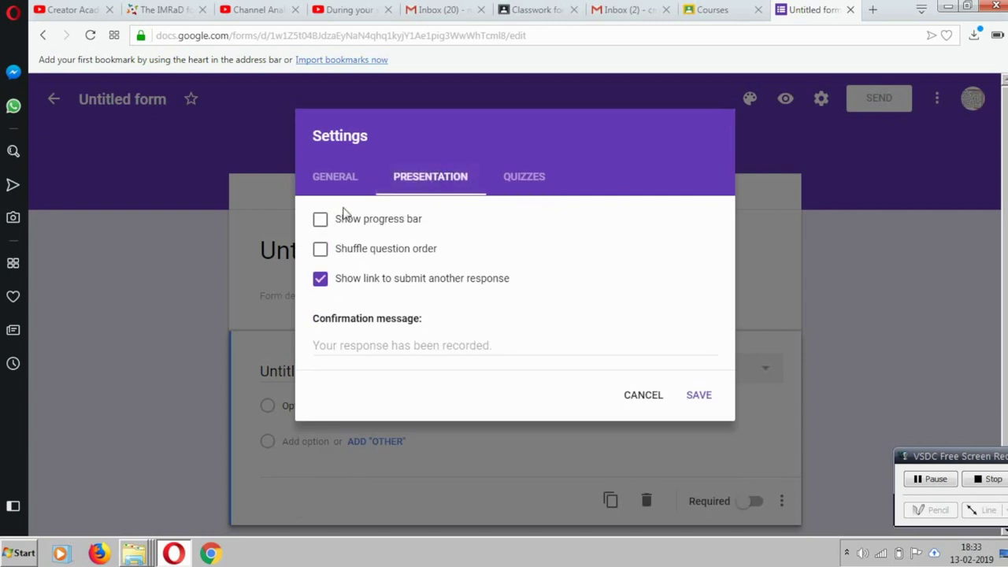
left_click(335, 176)
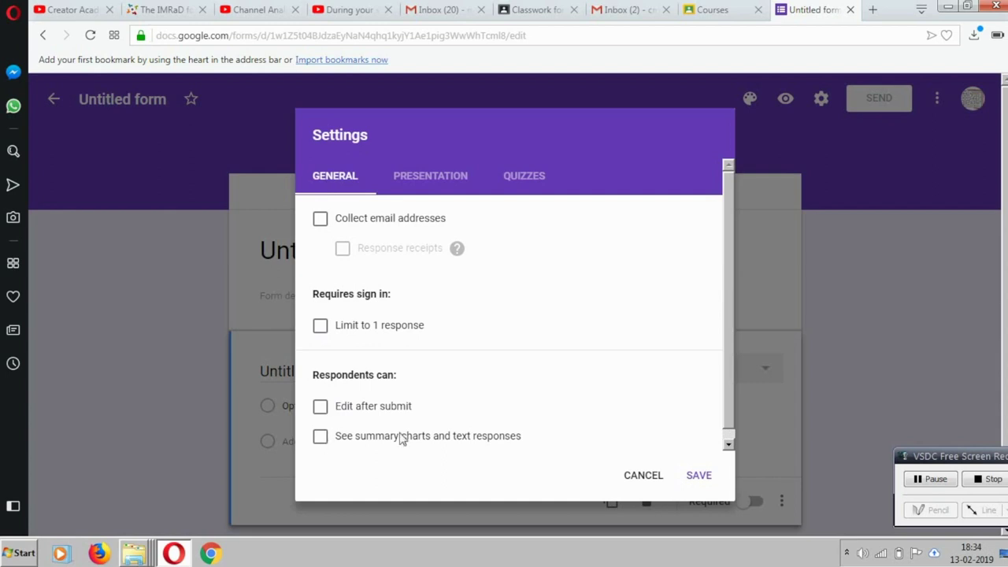
left_click(655, 478)
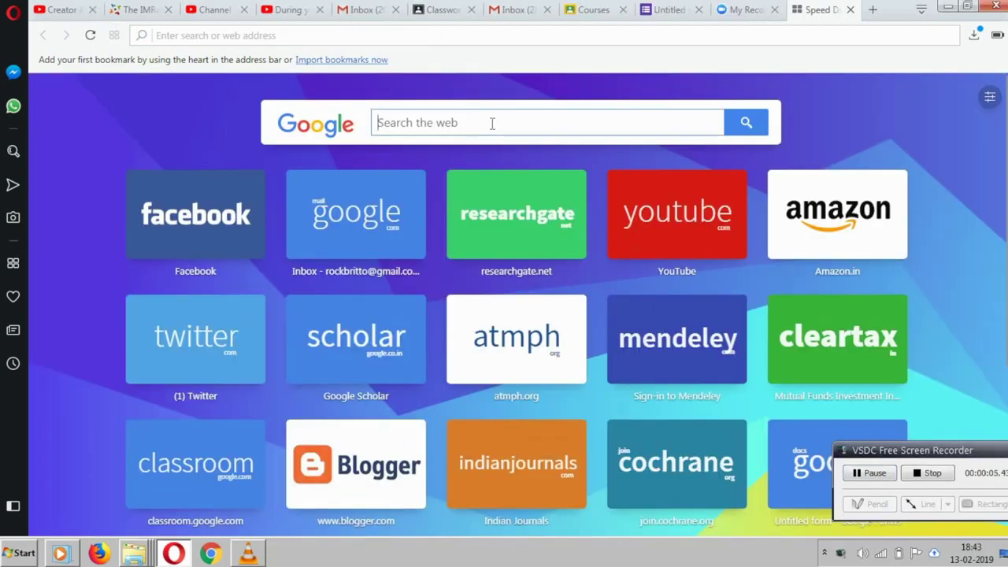
Step: Search the web for "zoom" and open the Zoom Meetings page
left_click(492, 123)
type("zoom")
key("Return")
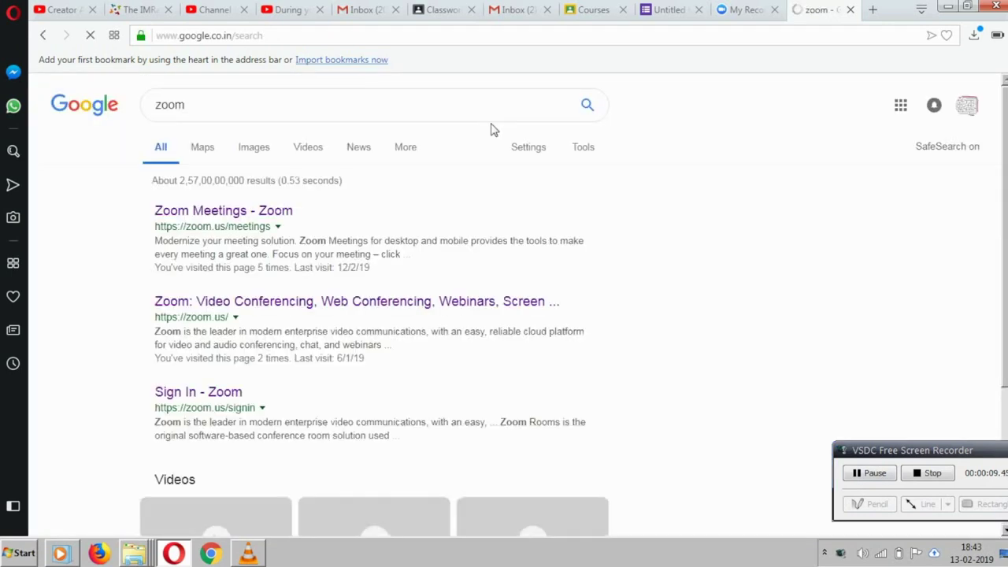
left_click(216, 218)
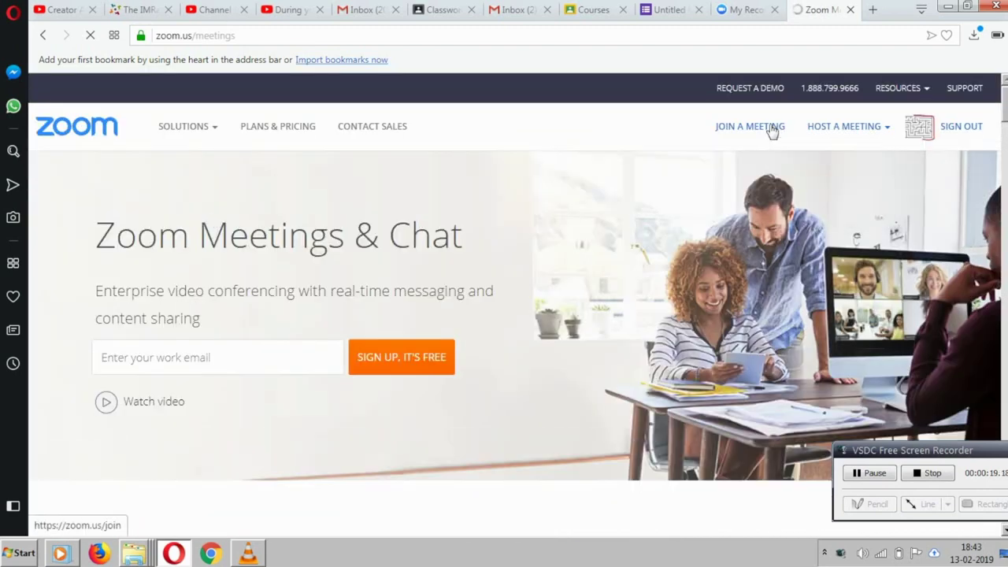
Step: Check the Host a Meeting options on the Zoom Meetings page and on the My Recordings page
mouse_move(826, 134)
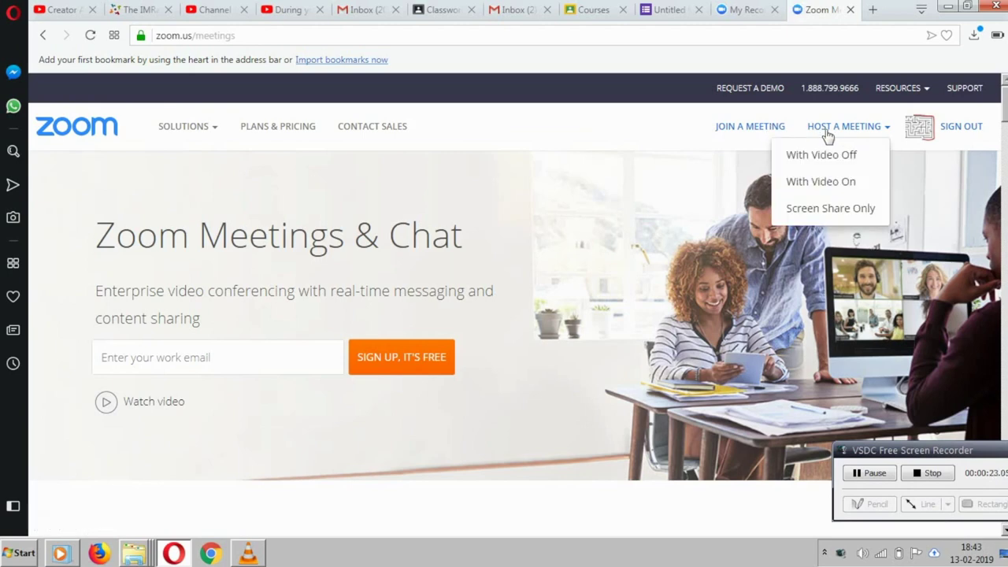
left_click(748, 10)
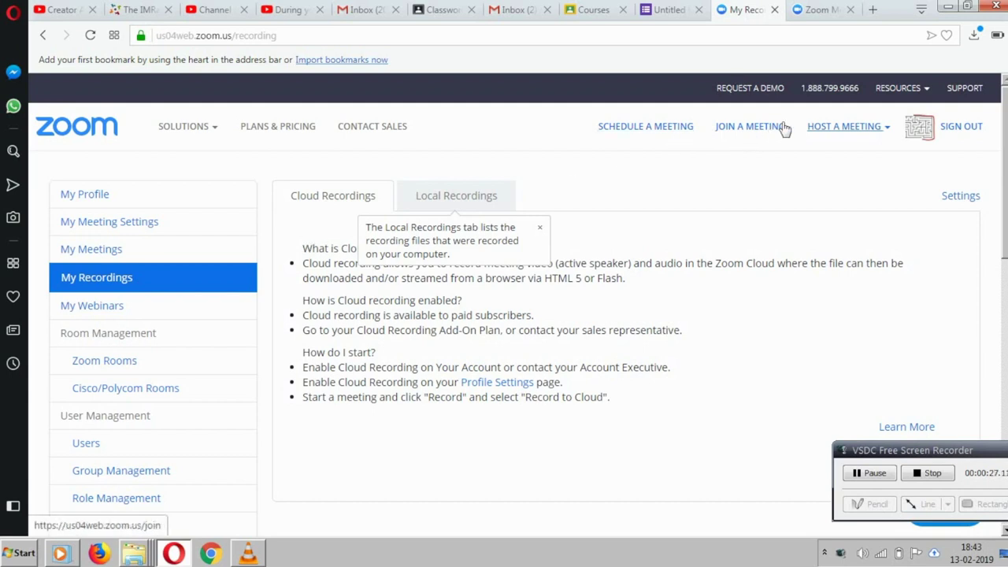
mouse_move(816, 129)
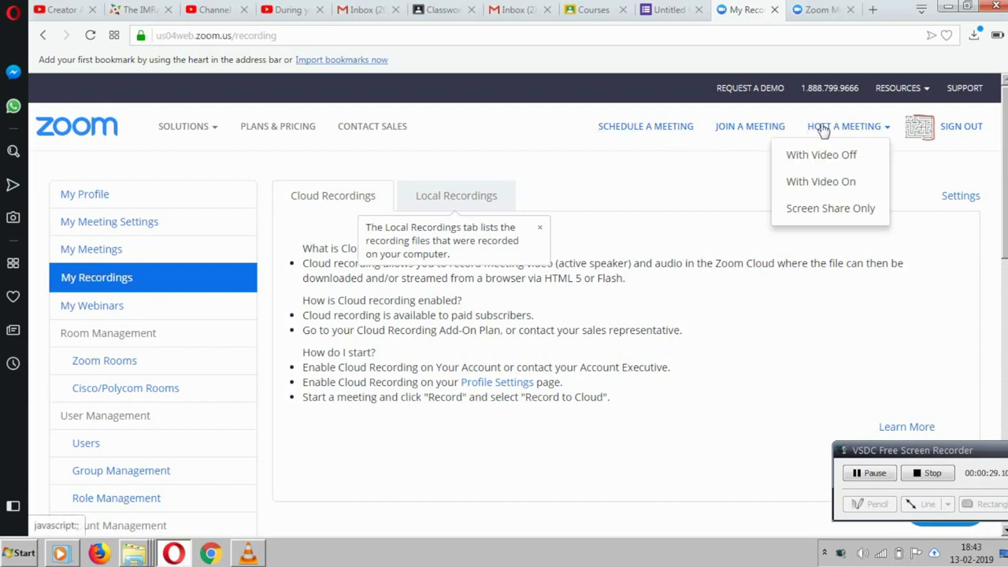
left_click(823, 130)
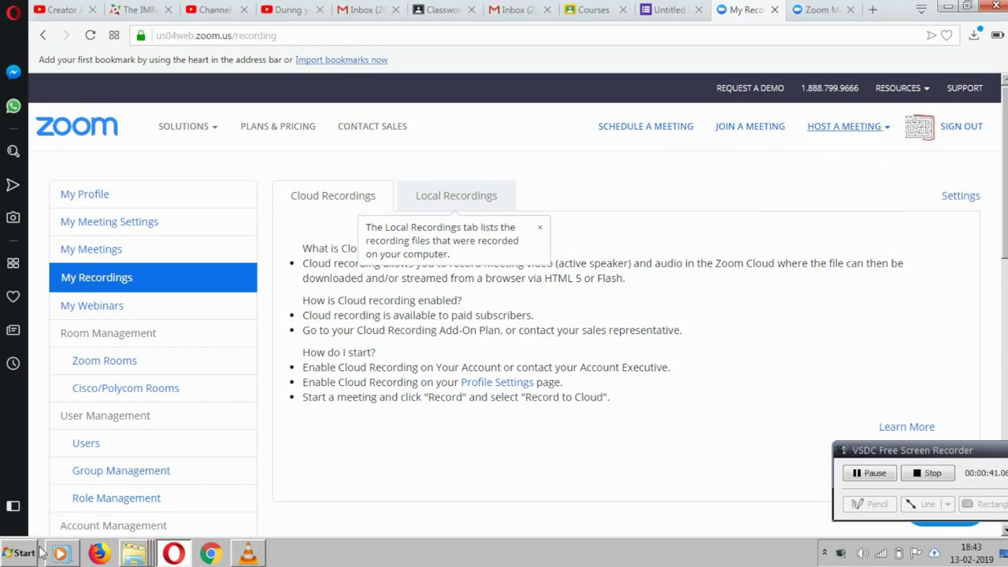
Step: Switch to Windows Media Player to view the recorded UNICEF lecture
left_click(61, 553)
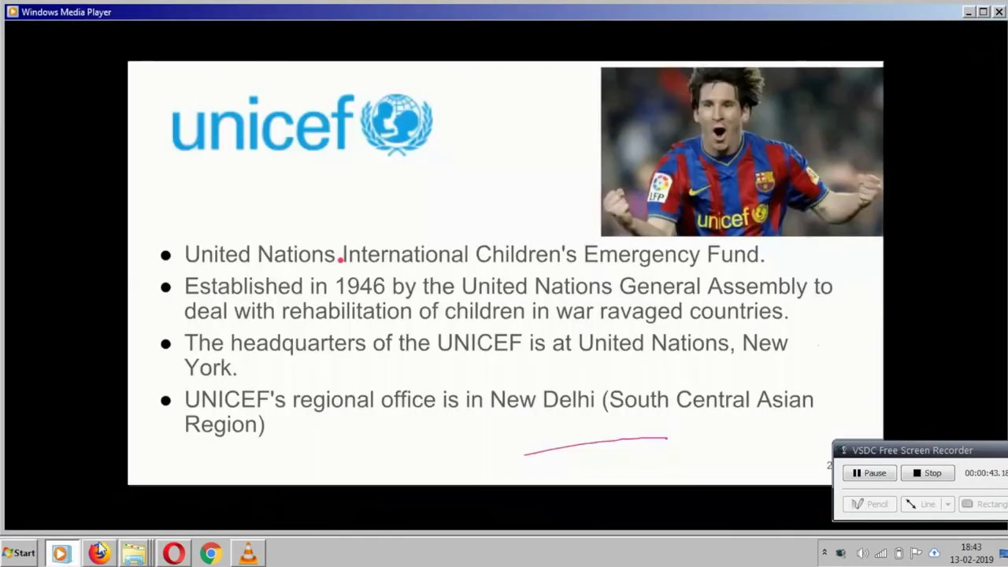